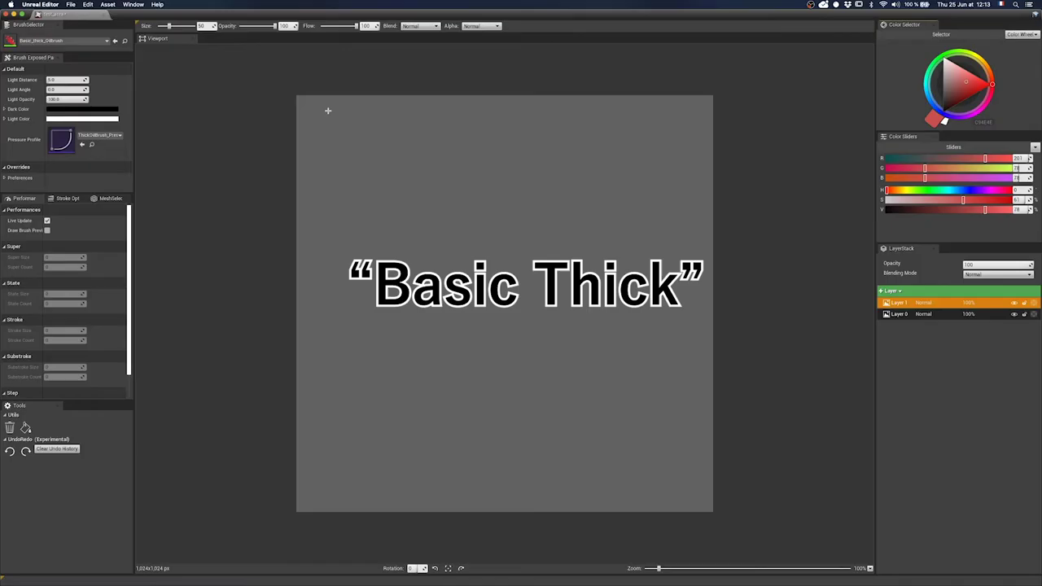
# Paint a thick red wavy stroke at the canvas's upper left with Basic_Thick_OilBrush
pyautogui.moveTo(325, 109); pyautogui.dragTo(366, 254)
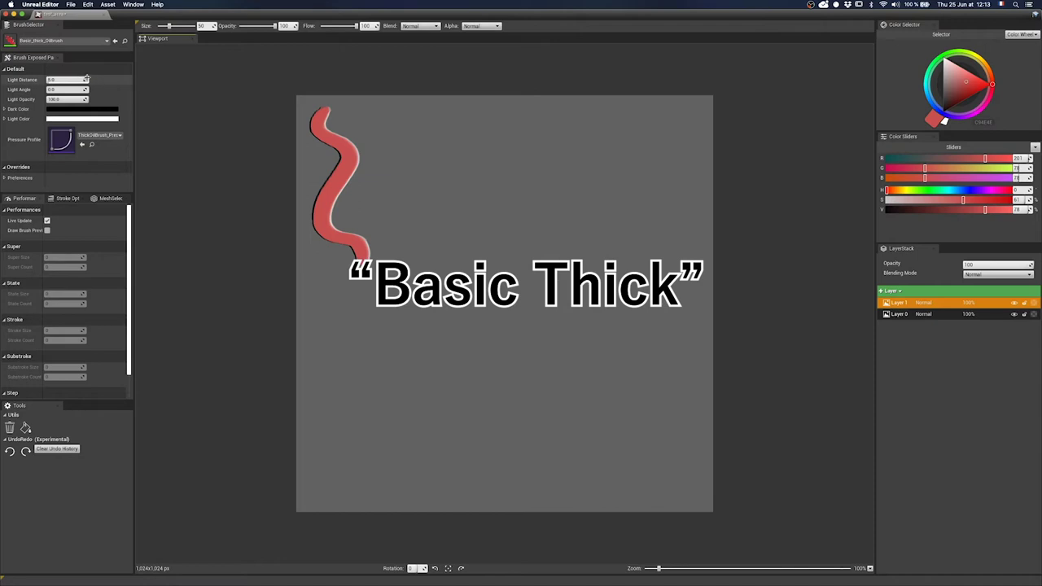
# Increase Light Distance, set Light Angle to about 133, and paint a second stroke
pyautogui.moveTo(361, 111); pyautogui.dragTo(435, 258)
pyautogui.moveTo(65, 89); pyautogui.dragTo(82, 89)
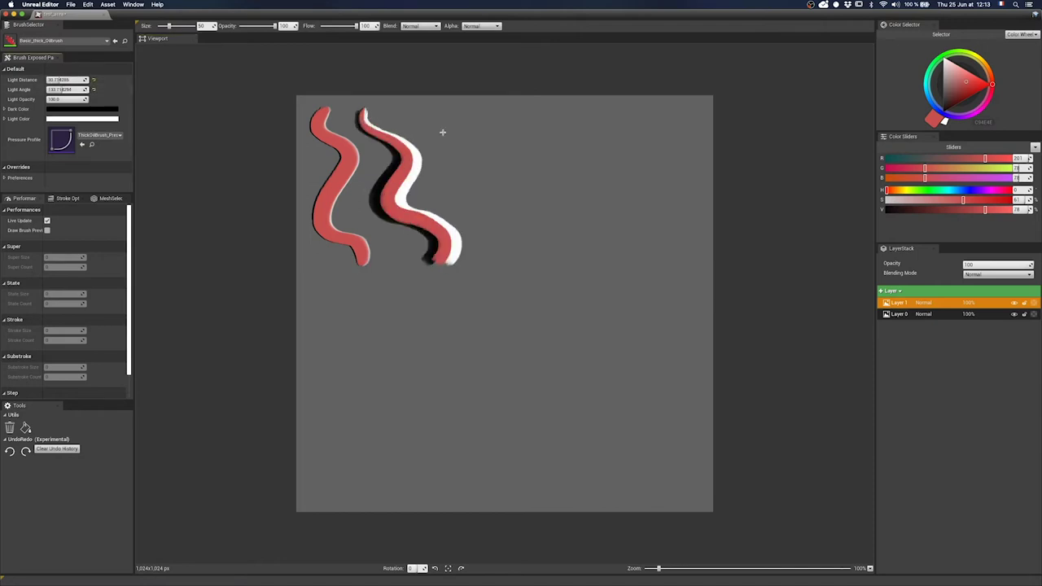
pyautogui.moveTo(443, 114)
pyautogui.mouseDown()
pyautogui.moveTo(470, 304)
pyautogui.moveTo(527, 352)
pyautogui.mouseUp()
# Set grey dark colour and mint light colour, then paint a red figure-eight with mint highlights
pyautogui.click(82, 108)
pyautogui.click(176, 200)
pyautogui.click(181, 302)
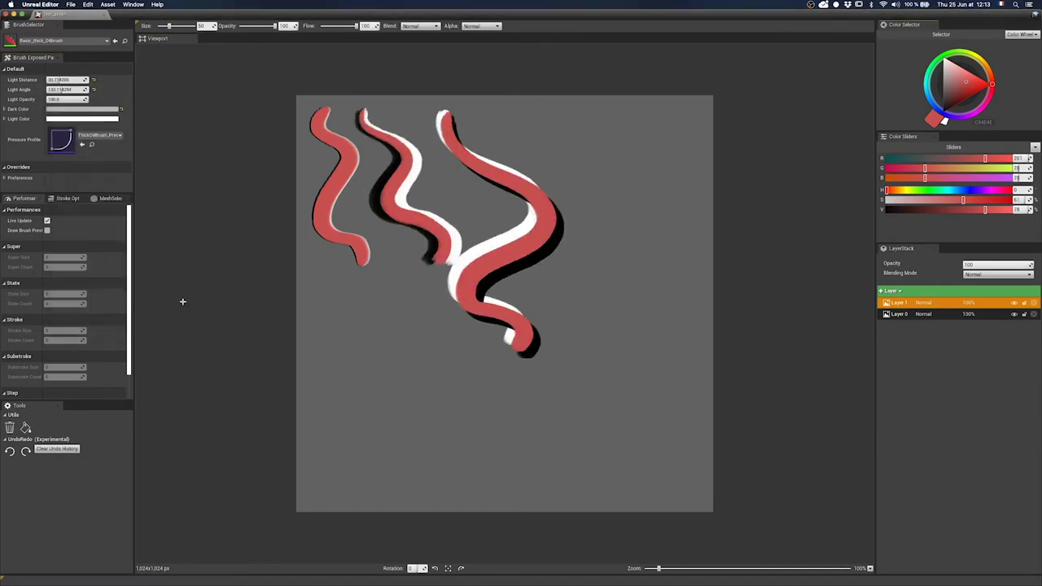
pyautogui.click(82, 119)
pyautogui.click(144, 188)
pyautogui.click(228, 313)
pyautogui.moveTo(559, 130); pyautogui.dragTo(602, 140)
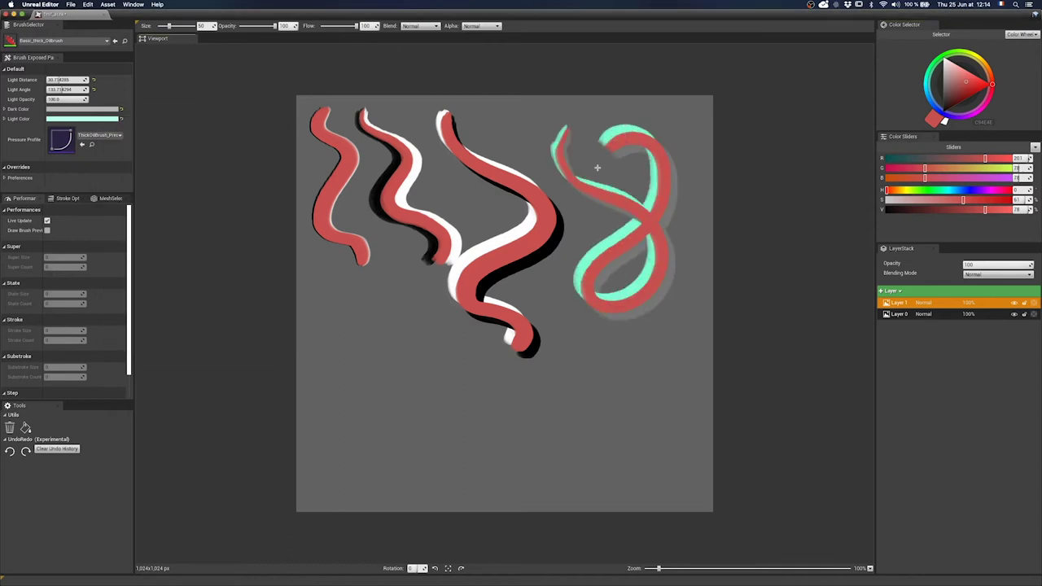
# Paint lower-left and lower-right figure-eights with Light Opacity lowered to about 36, then 13.3
pyautogui.moveTo(81, 98); pyautogui.dragTo(62, 99)
pyautogui.moveTo(352, 309); pyautogui.dragTo(407, 300)
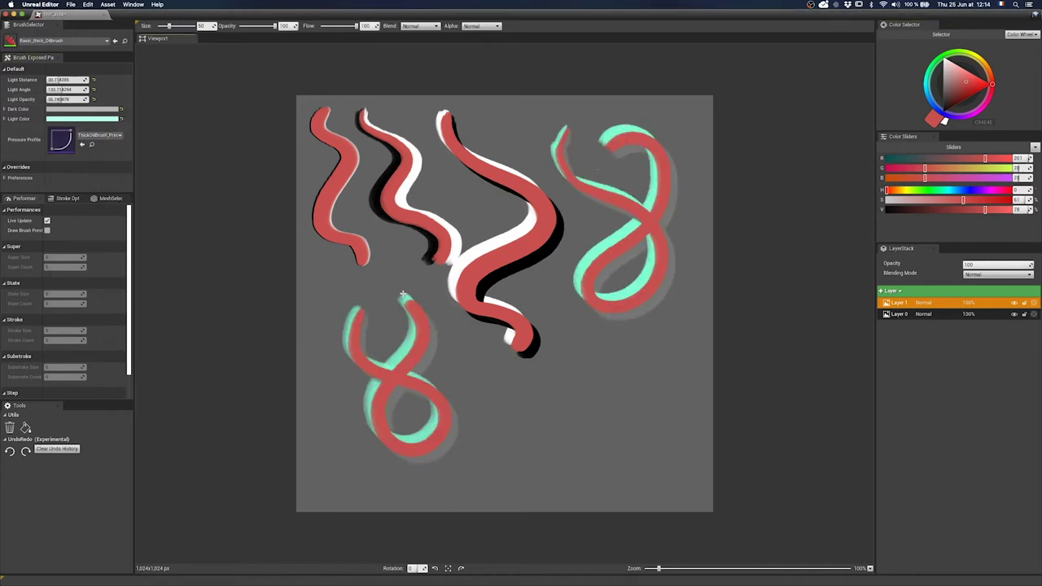
pyautogui.moveTo(62, 98); pyautogui.dragTo(50, 99)
pyautogui.moveTo(479, 368); pyautogui.dragTo(642, 491)
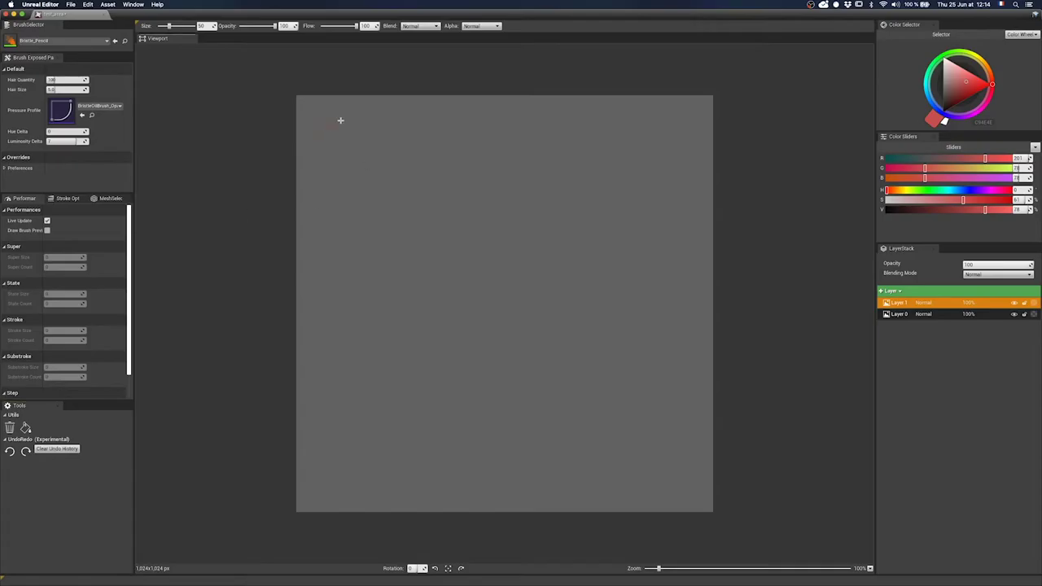
# Paint red Bristle_Pencil zigzags, raising Hair Quantity to 228 and Hair Size to about 10.8
pyautogui.moveTo(339, 119)
pyautogui.mouseDown()
pyautogui.moveTo(366, 220)
pyautogui.moveTo(346, 345)
pyautogui.mouseUp()
pyautogui.moveTo(65, 80); pyautogui.dragTo(90, 80)
pyautogui.moveTo(440, 132)
pyautogui.mouseDown()
pyautogui.moveTo(468, 138)
pyautogui.moveTo(424, 342)
pyautogui.mouseUp()
pyautogui.moveTo(403, 379); pyautogui.dragTo(399, 391)
pyautogui.moveTo(65, 89); pyautogui.dragTo(90, 89)
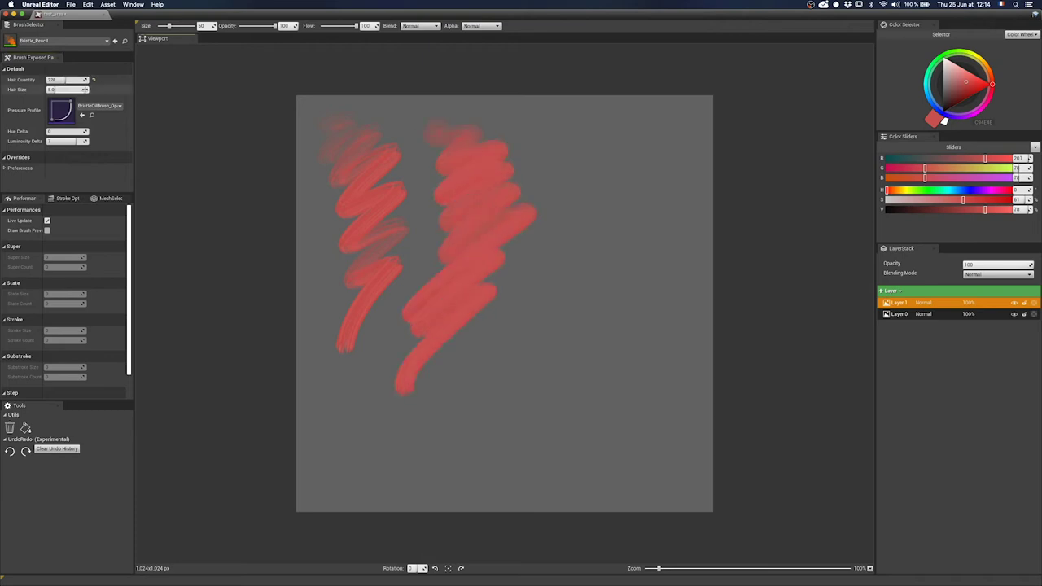
pyautogui.moveTo(581, 141)
pyautogui.mouseDown()
pyautogui.moveTo(598, 179)
pyautogui.moveTo(514, 347)
pyautogui.moveTo(528, 396)
pyautogui.mouseUp()
# Reset Hair Size to 5.0, raise Hue Delta to 10, and paint further strokes and a faint dab
pyautogui.click(93, 90)
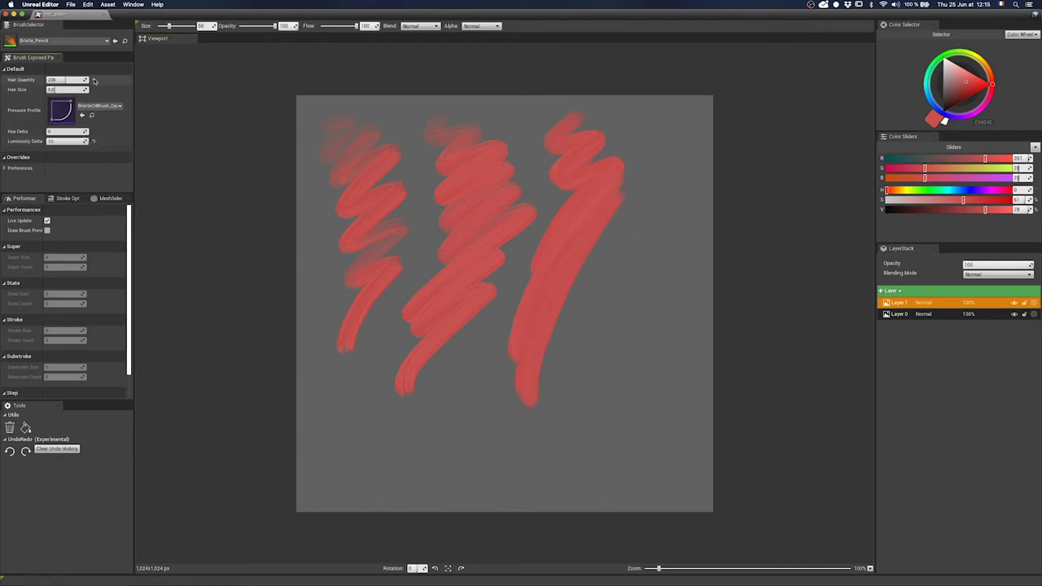
pyautogui.moveTo(644, 226)
pyautogui.mouseDown()
pyautogui.moveTo(575, 415)
pyautogui.moveTo(638, 237)
pyautogui.moveTo(624, 288)
pyautogui.moveTo(660, 284)
pyautogui.moveTo(593, 417)
pyautogui.mouseUp()
pyautogui.moveTo(65, 131); pyautogui.dragTo(137, 131)
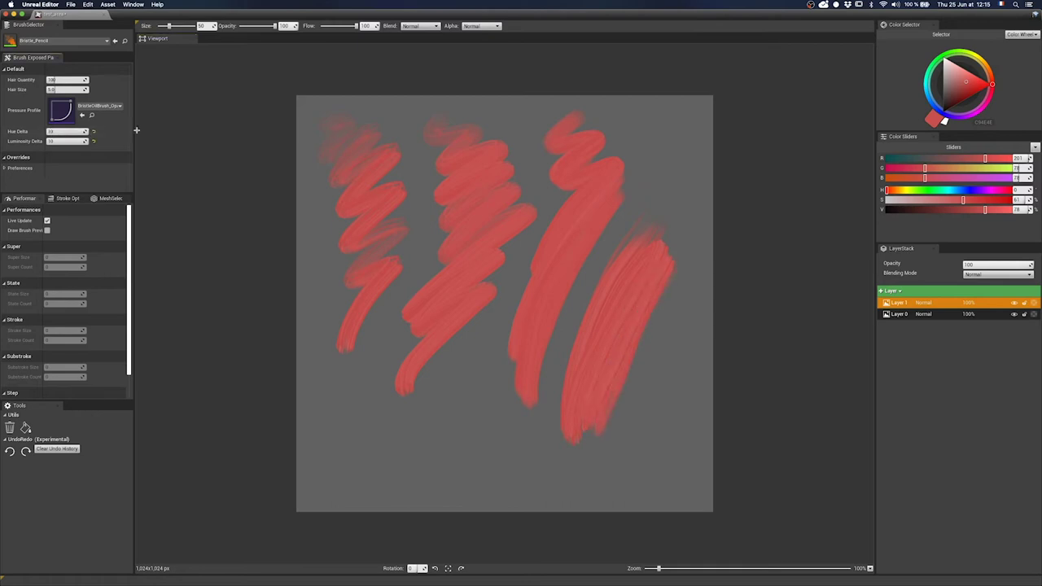
pyautogui.moveTo(651, 354)
pyautogui.mouseDown()
pyautogui.moveTo(690, 330)
pyautogui.moveTo(661, 470)
pyautogui.moveTo(703, 353)
pyautogui.mouseUp()
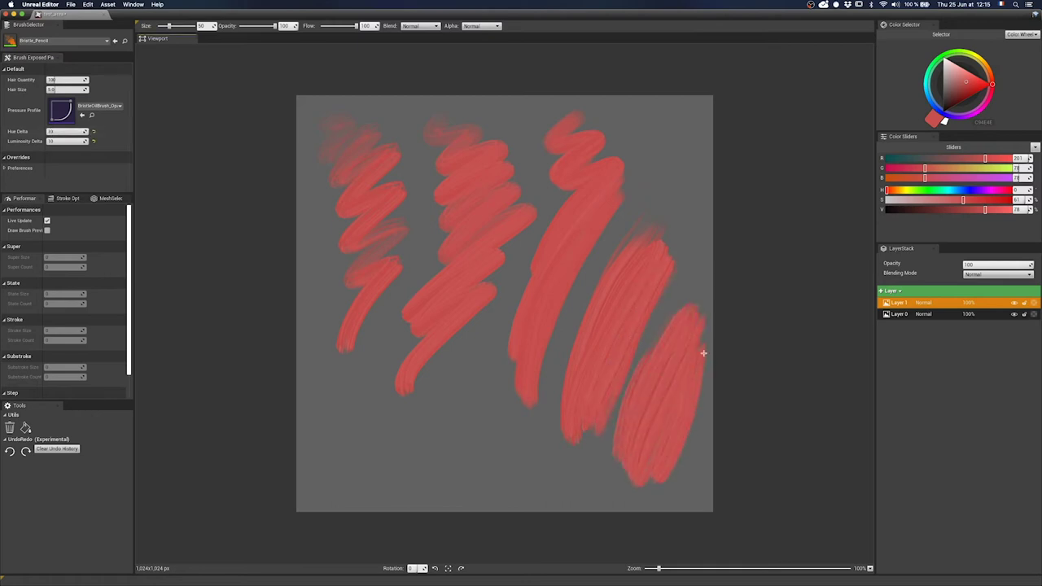
pyautogui.moveTo(65, 132); pyautogui.dragTo(49, 141)
pyautogui.moveTo(464, 366)
pyautogui.mouseDown()
pyautogui.moveTo(438, 415)
pyautogui.moveTo(431, 473)
pyautogui.moveTo(506, 450)
pyautogui.moveTo(579, 463)
pyautogui.mouseUp()
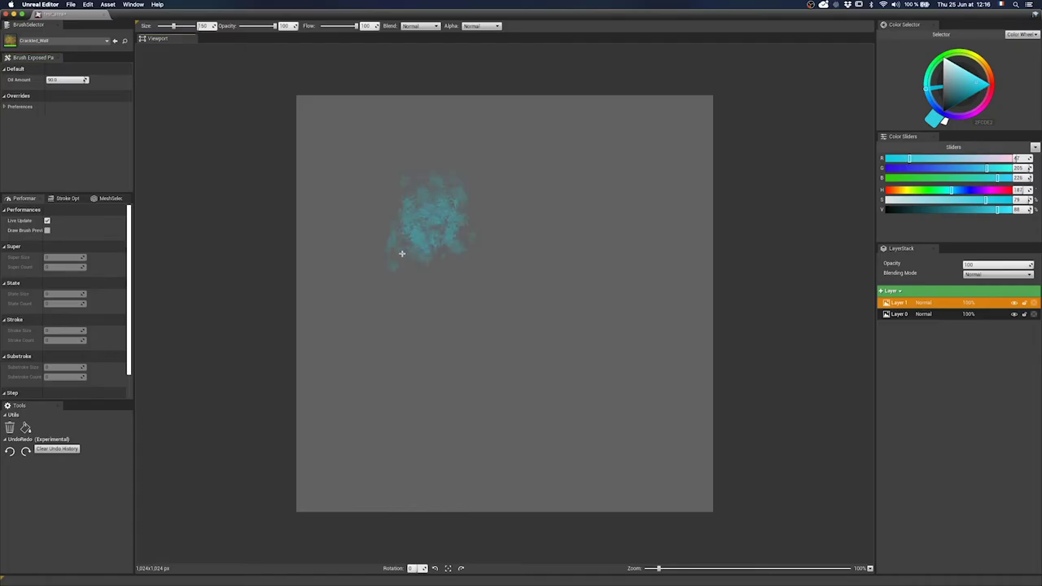
# Paint a cyan Cracked_Wall patch mid-canvas, then lower Oil Amount for fainter texture on the right
pyautogui.moveTo(400, 252)
pyautogui.mouseDown()
pyautogui.moveTo(435, 384)
pyautogui.moveTo(483, 216)
pyautogui.moveTo(442, 415)
pyautogui.mouseUp()
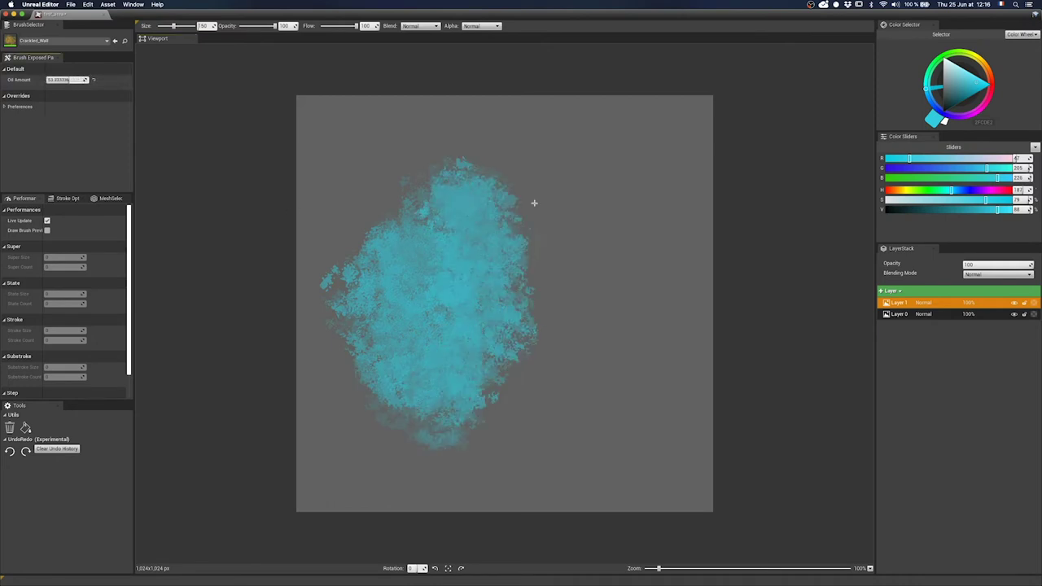
pyautogui.moveTo(533, 203); pyautogui.dragTo(568, 228)
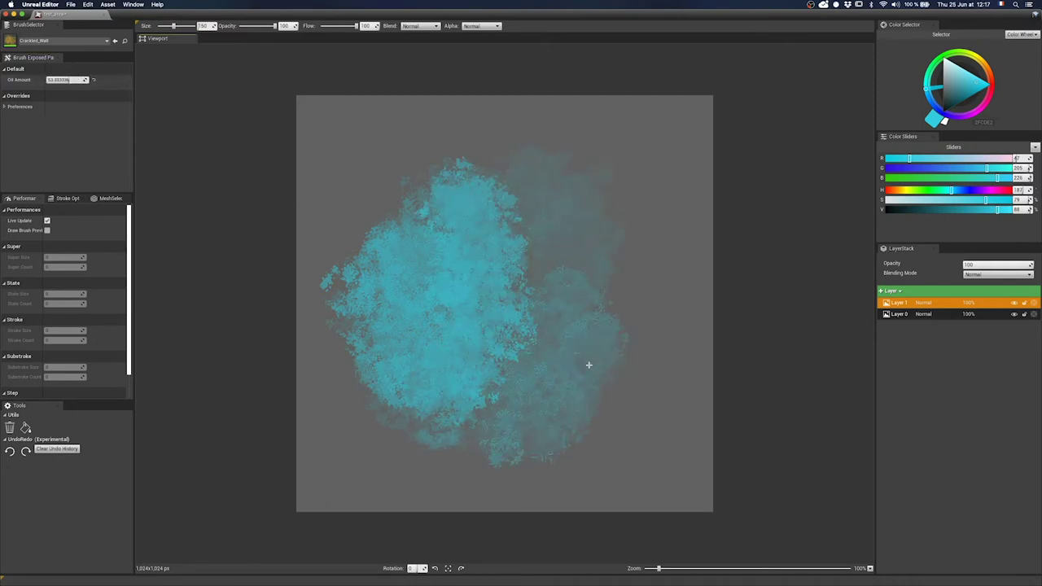
pyautogui.moveTo(560, 289); pyautogui.dragTo(606, 383)
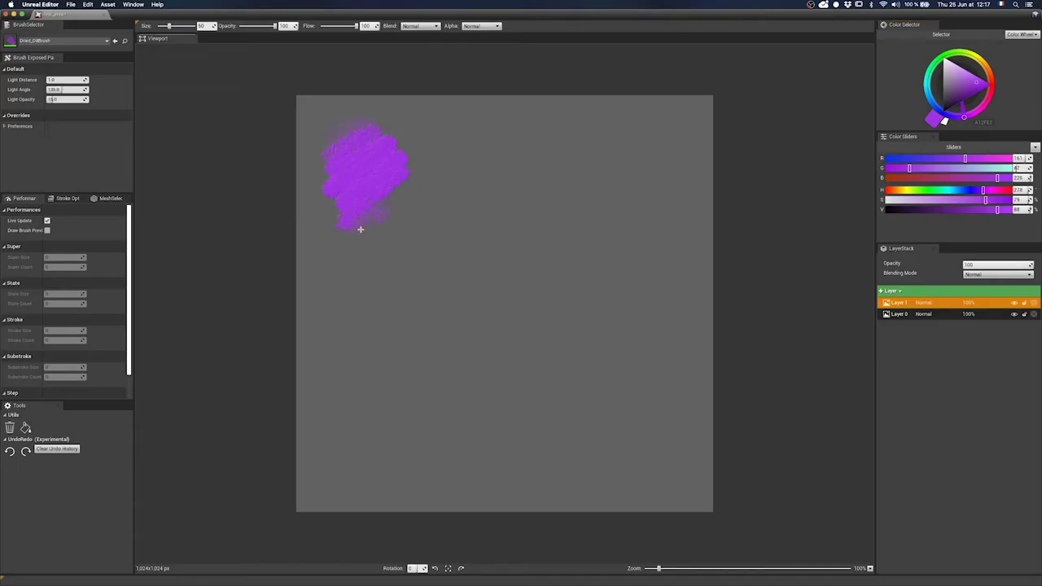
# Paint two purple Dried strokes, with Light Distance at about 2.48, then 4.54
pyautogui.moveTo(361, 230); pyautogui.dragTo(373, 241)
pyautogui.moveTo(461, 131)
pyautogui.mouseDown()
pyautogui.moveTo(492, 164)
pyautogui.moveTo(509, 241)
pyautogui.mouseUp()
pyautogui.moveTo(81, 79); pyautogui.dragTo(90, 80)
pyautogui.moveTo(560, 122)
pyautogui.mouseDown()
pyautogui.moveTo(612, 228)
pyautogui.moveTo(648, 254)
pyautogui.mouseUp()
# Set Light Angle to about 279 and Light Opacity to about 51.6, painting lower zigzag strokes
pyautogui.moveTo(65, 89); pyautogui.dragTo(114, 89)
pyautogui.moveTo(330, 301); pyautogui.dragTo(387, 313)
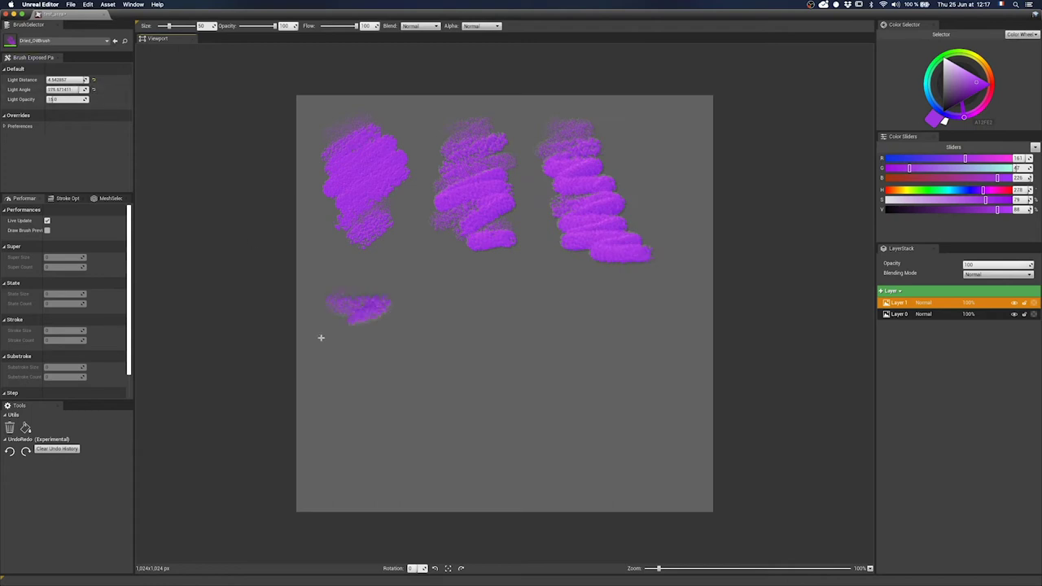
pyautogui.moveTo(321, 337); pyautogui.dragTo(370, 440)
pyautogui.moveTo(65, 99); pyautogui.dragTo(105, 99)
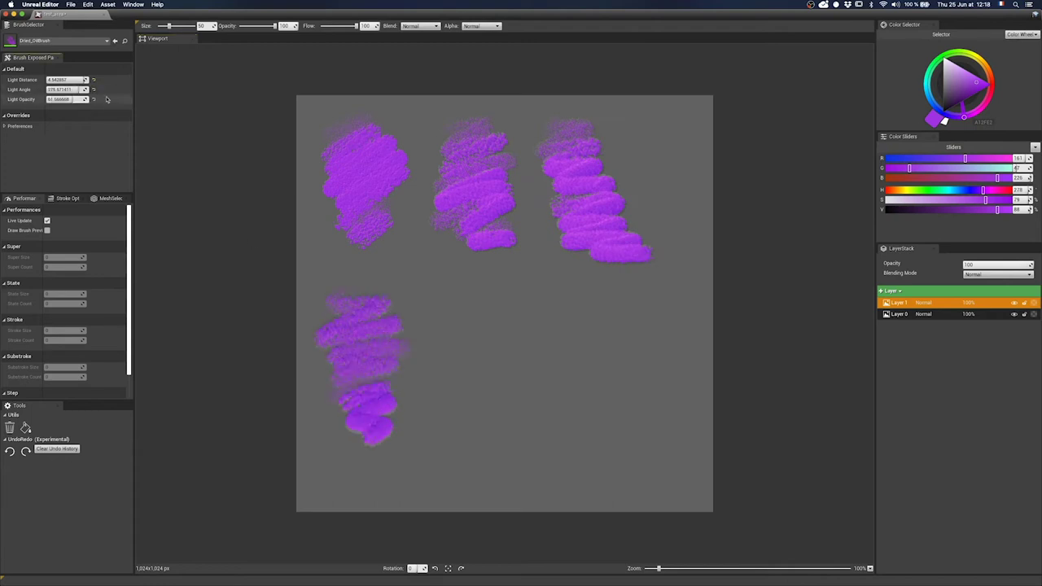
pyautogui.moveTo(440, 301); pyautogui.dragTo(529, 444)
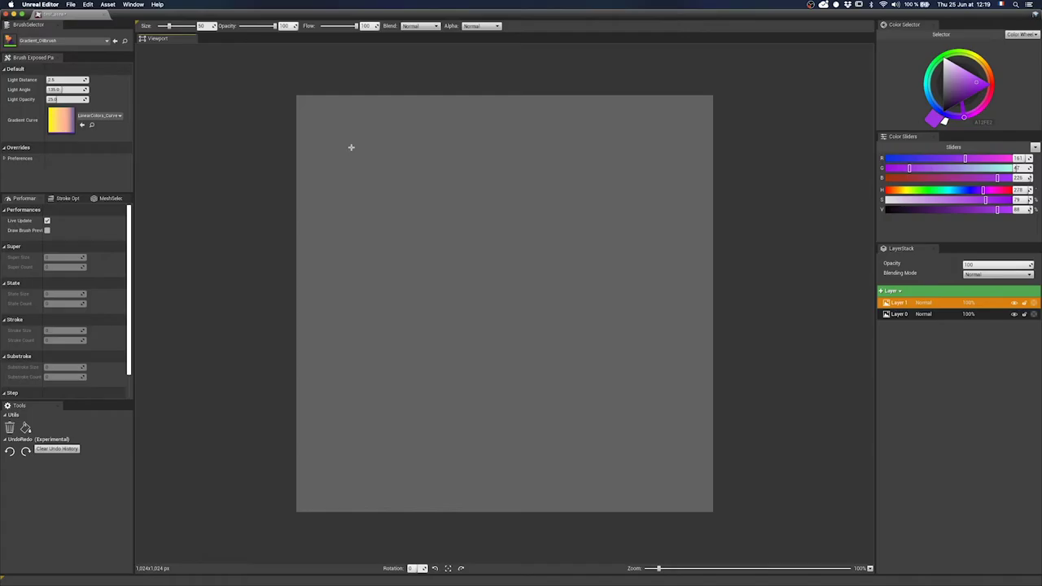
# Paint four yellow-to-purple Gradient zigzags, changing Light Angle to about 258 before the third
pyautogui.moveTo(351, 146)
pyautogui.mouseDown()
pyautogui.moveTo(345, 272)
pyautogui.moveTo(359, 292)
pyautogui.mouseUp()
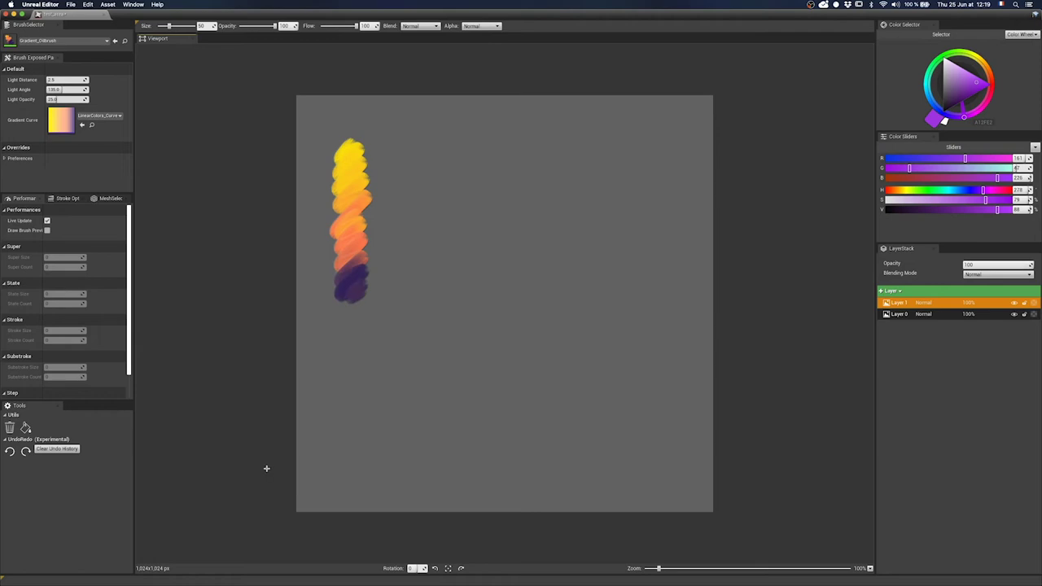
pyautogui.moveTo(428, 135)
pyautogui.mouseDown()
pyautogui.moveTo(411, 163)
pyautogui.moveTo(441, 198)
pyautogui.moveTo(421, 317)
pyautogui.mouseUp()
pyautogui.moveTo(67, 89); pyautogui.dragTo(106, 93)
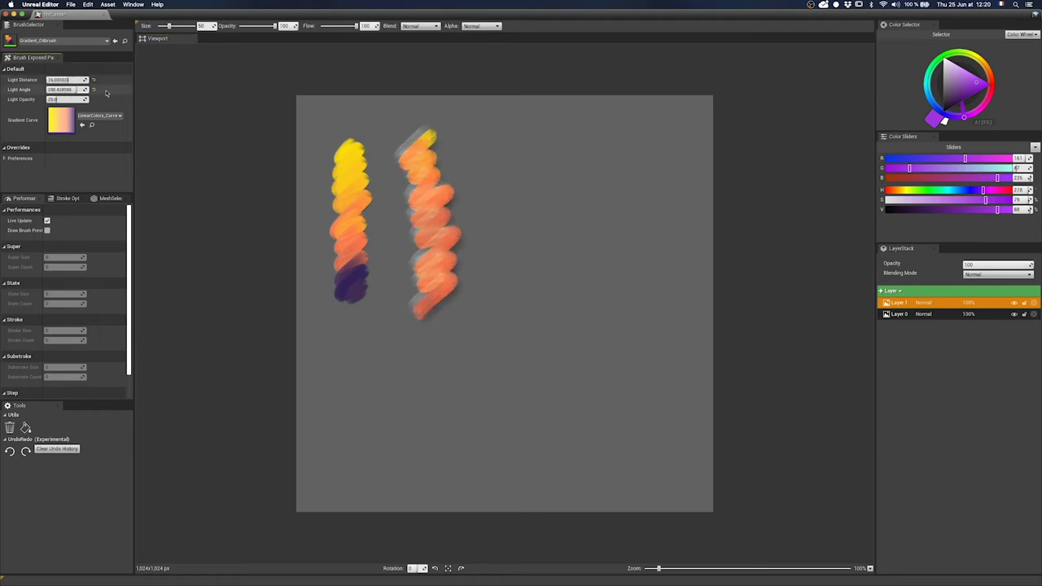
pyautogui.moveTo(505, 126)
pyautogui.mouseDown()
pyautogui.moveTo(488, 151)
pyautogui.moveTo(516, 191)
pyautogui.moveTo(507, 344)
pyautogui.mouseUp()
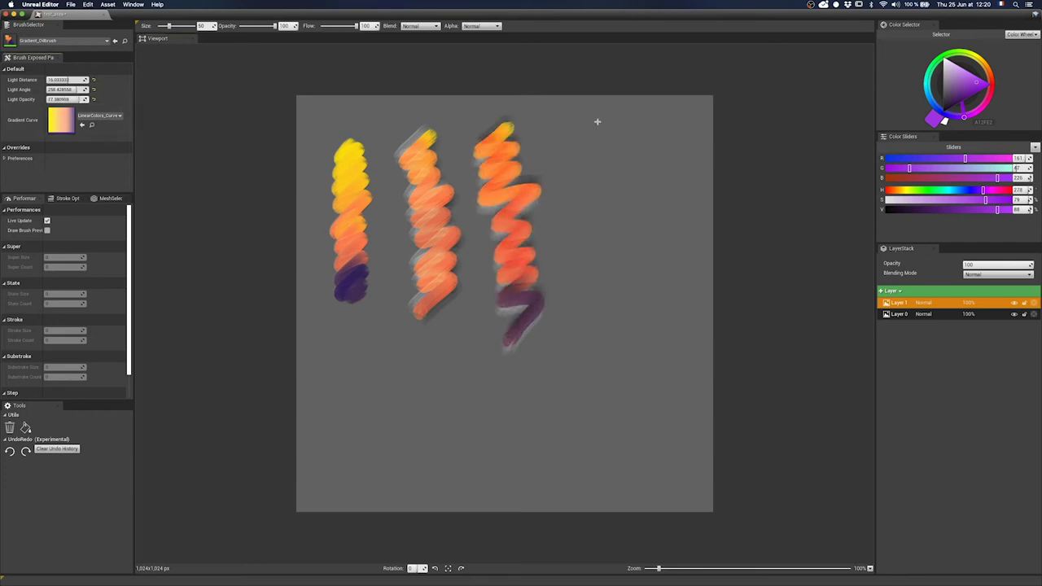
pyautogui.moveTo(597, 121)
pyautogui.mouseDown()
pyautogui.moveTo(611, 219)
pyautogui.moveTo(641, 298)
pyautogui.moveTo(607, 352)
pyautogui.mouseUp()
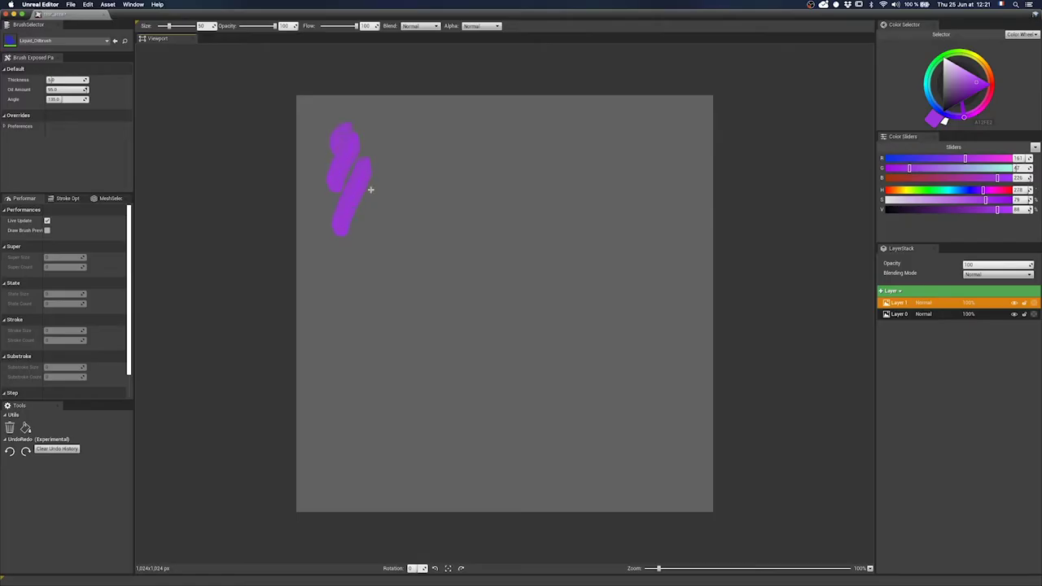
# Paint four purple Liquid strokes, changing Thickness and Oil Amount, then rotating Angle to about 209
pyautogui.moveTo(350, 315); pyautogui.dragTo(354, 326)
pyautogui.moveTo(461, 135); pyautogui.dragTo(443, 263)
pyautogui.moveTo(457, 328); pyautogui.dragTo(457, 337)
pyautogui.moveTo(575, 133); pyautogui.dragTo(558, 164)
pyautogui.moveTo(563, 266); pyautogui.dragTo(560, 289)
pyautogui.moveTo(664, 238); pyautogui.dragTo(629, 367)
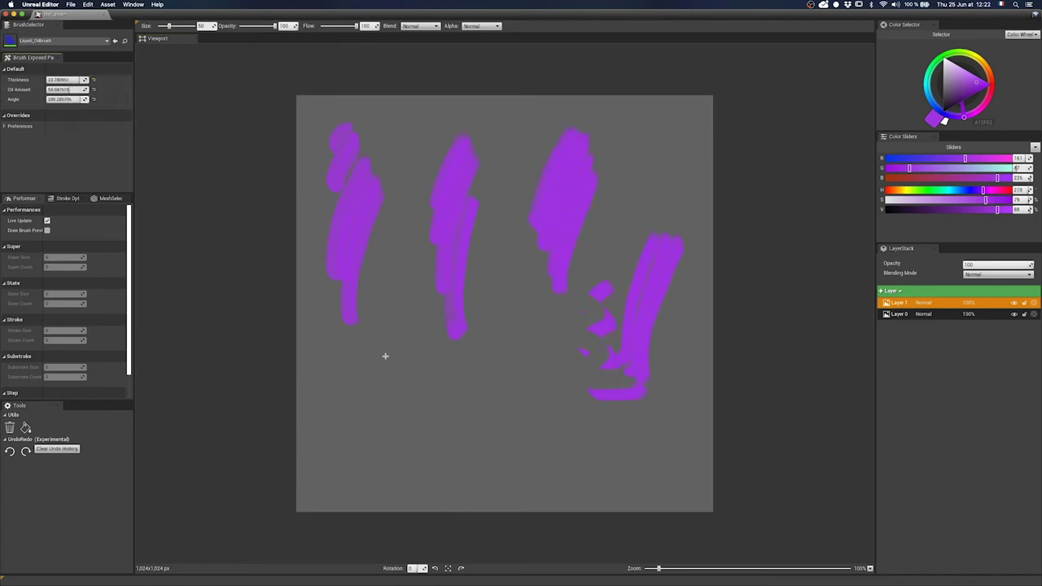
pyautogui.moveTo(384, 356)
pyautogui.mouseDown()
pyautogui.moveTo(370, 426)
pyautogui.moveTo(414, 385)
pyautogui.mouseUp()
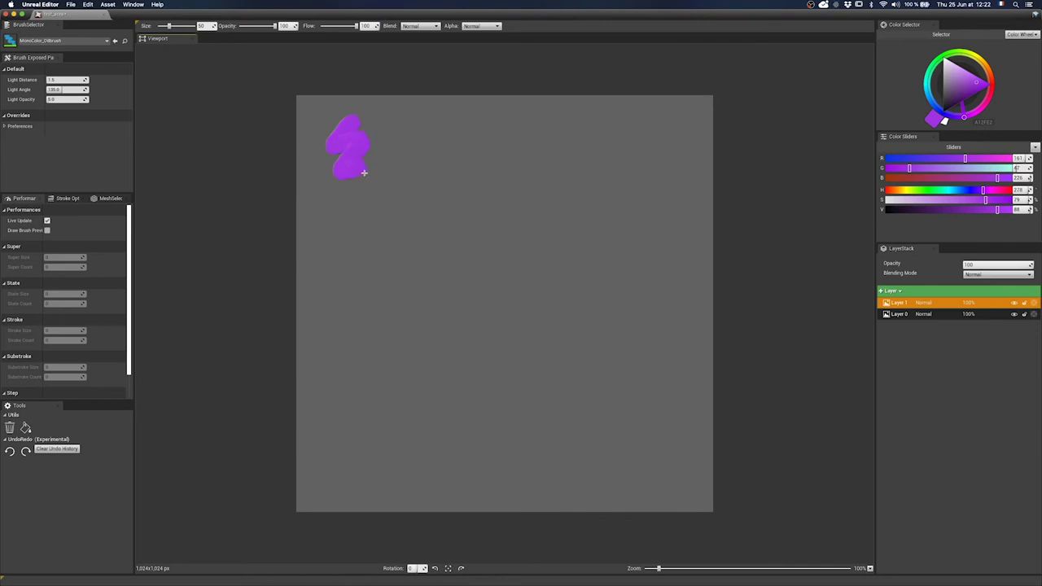
# Extend the first purple MicroColor zigzag and paint three more shaded zigzags to its right
pyautogui.moveTo(352, 262); pyautogui.dragTo(340, 288)
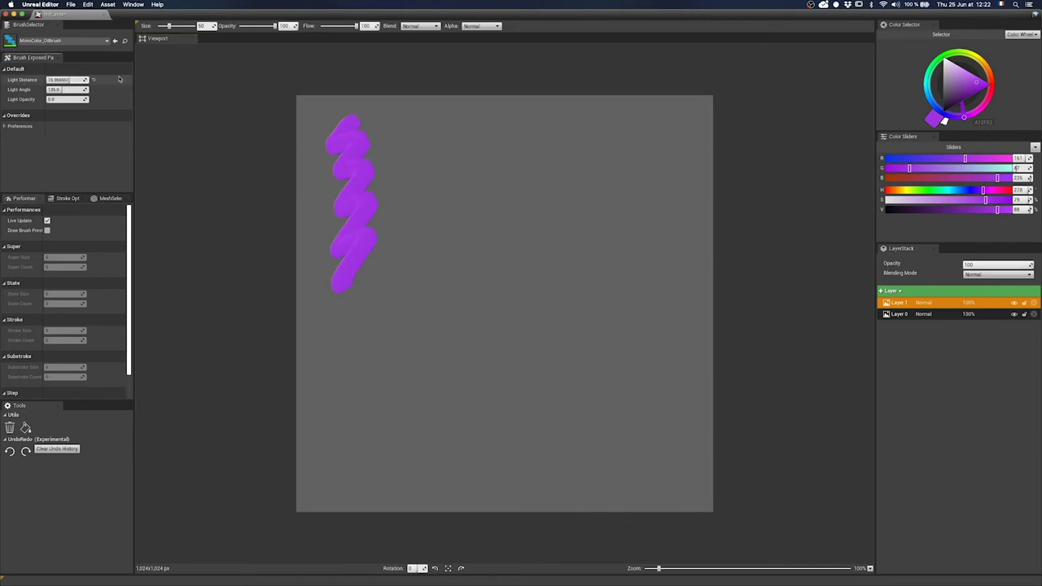
pyautogui.moveTo(431, 118); pyautogui.dragTo(456, 285)
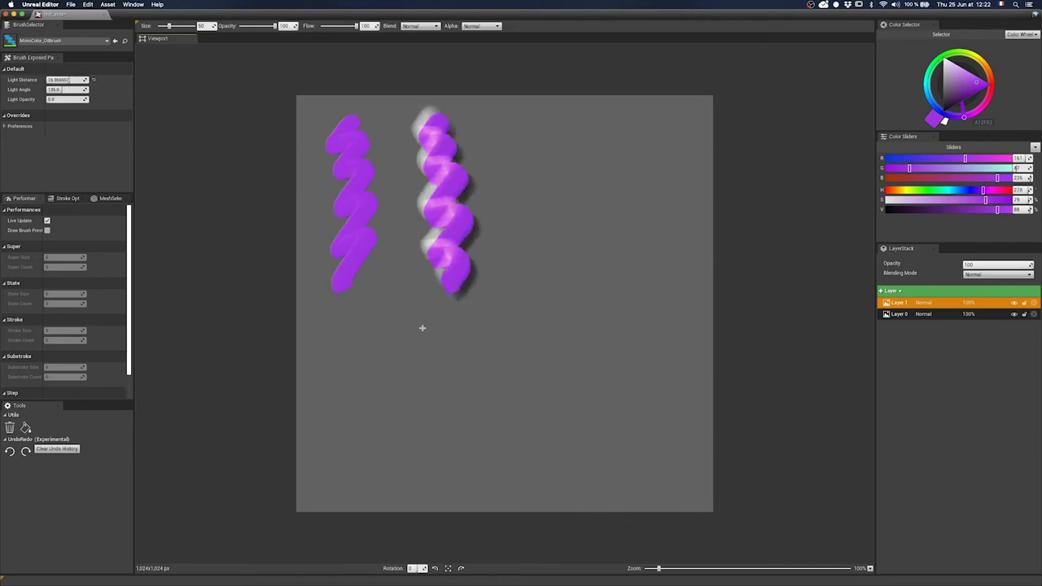
pyautogui.moveTo(547, 114); pyautogui.dragTo(580, 301)
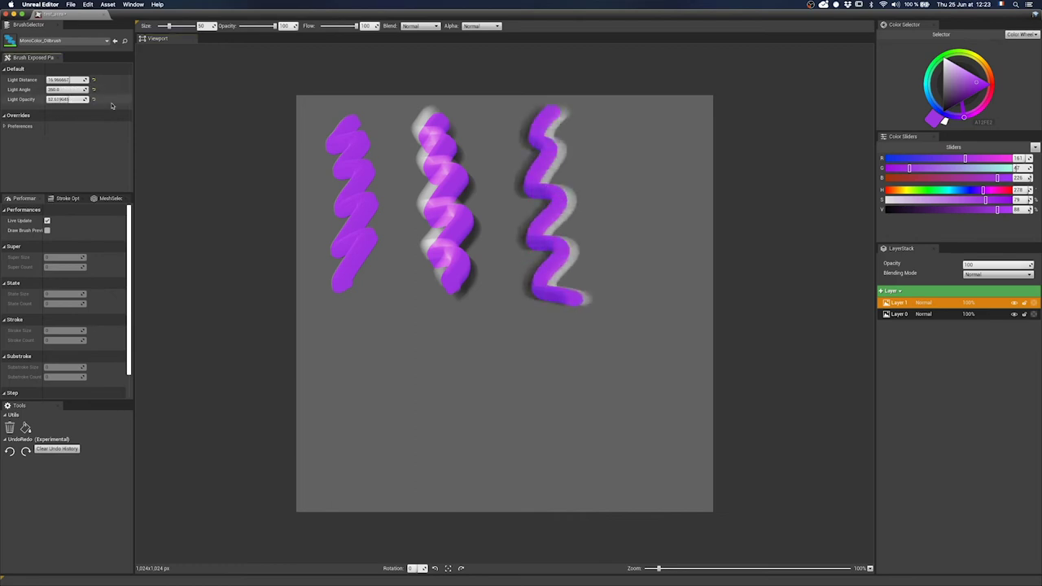
pyautogui.moveTo(664, 110); pyautogui.dragTo(651, 327)
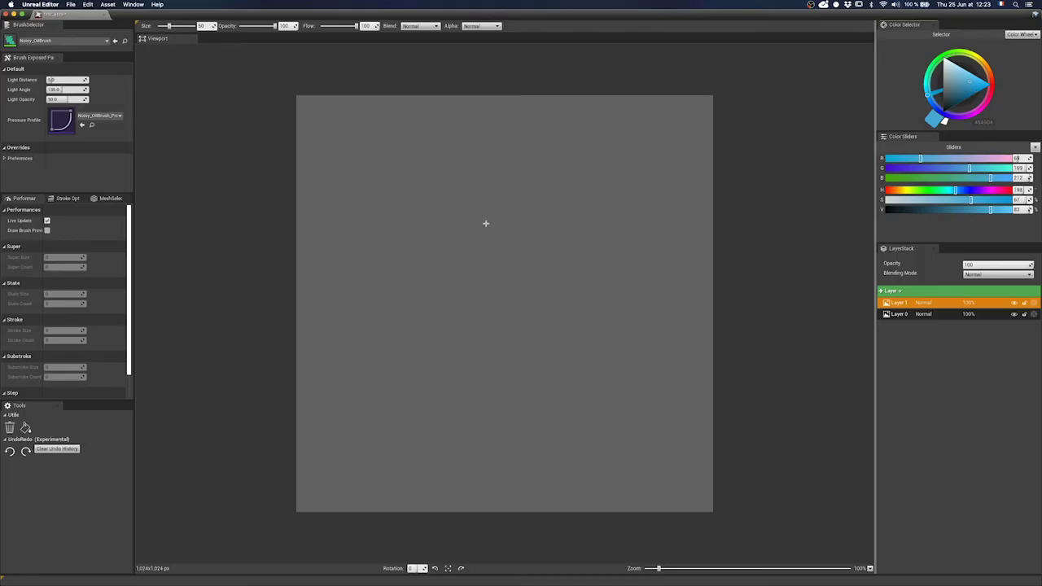
# Paint the first three blue Noisy stroke clusters, changing Light Distance for the second
pyautogui.moveTo(349, 121); pyautogui.dragTo(354, 294)
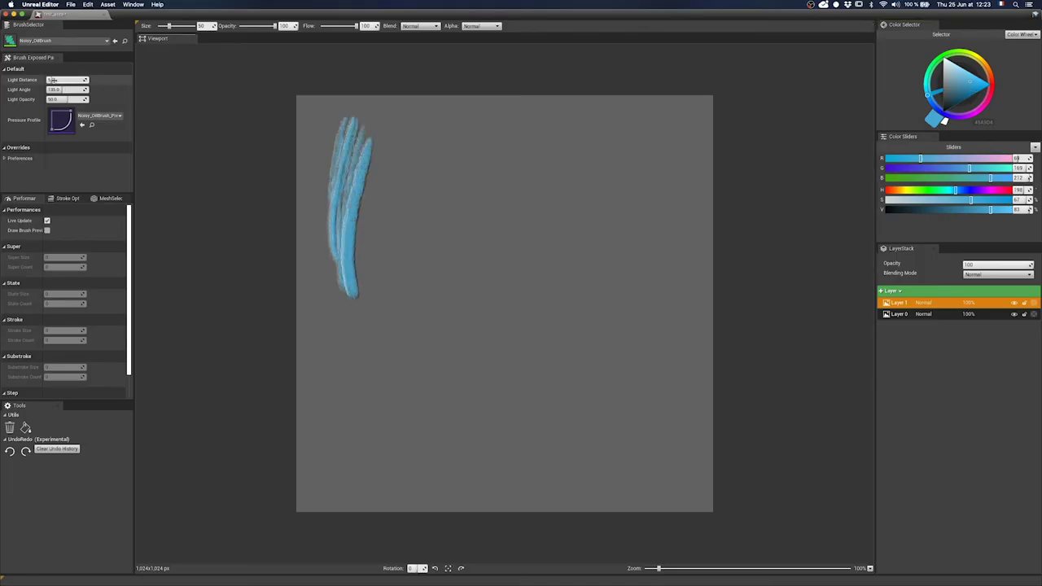
pyautogui.moveTo(440, 129); pyautogui.dragTo(425, 256)
pyautogui.moveTo(445, 222); pyautogui.dragTo(436, 309)
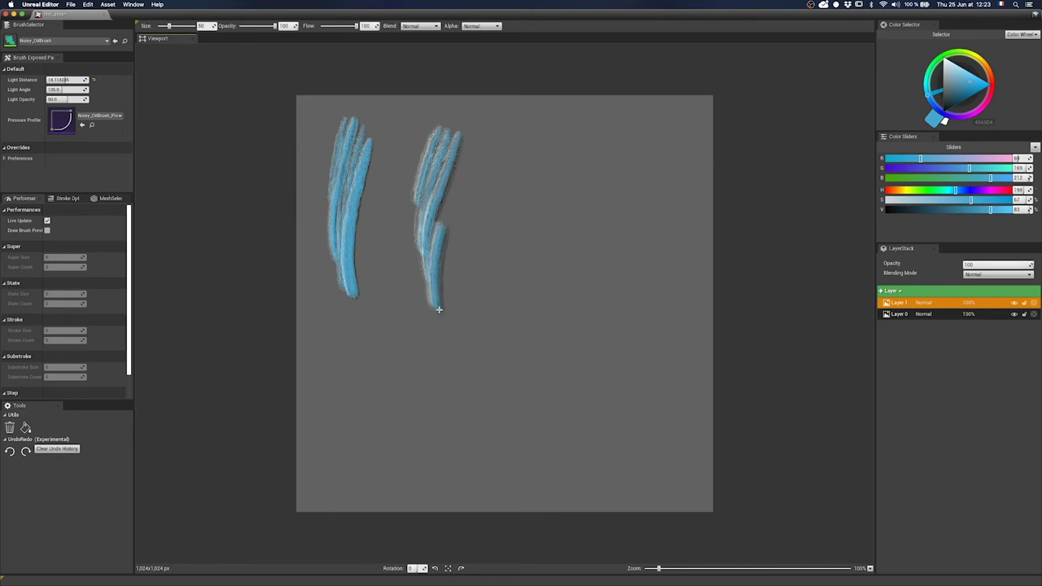
pyautogui.moveTo(534, 120); pyautogui.dragTo(513, 216)
# Change Light Angle and raise Light Opacity for brighter blue clusters, then start a brown ShoDo stroke
pyautogui.moveTo(519, 260)
pyautogui.mouseDown()
pyautogui.moveTo(556, 145)
pyautogui.moveTo(528, 270)
pyautogui.mouseUp()
pyautogui.moveTo(80, 90); pyautogui.dragTo(85, 89)
pyautogui.moveTo(621, 124); pyautogui.dragTo(607, 232)
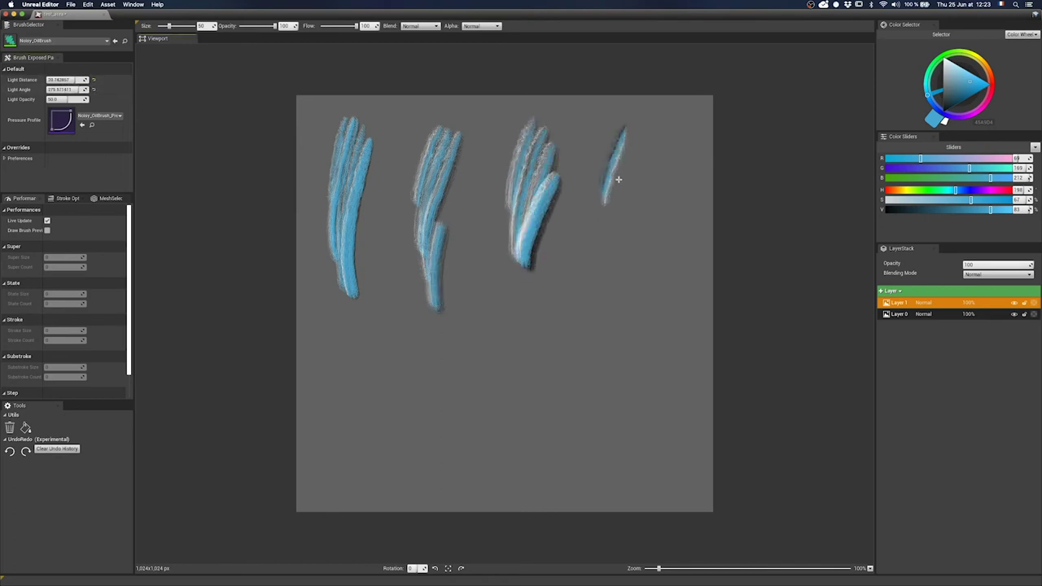
pyautogui.moveTo(645, 135)
pyautogui.mouseDown()
pyautogui.moveTo(601, 264)
pyautogui.moveTo(647, 193)
pyautogui.moveTo(615, 281)
pyautogui.mouseUp()
pyautogui.moveTo(65, 99); pyautogui.dragTo(78, 99)
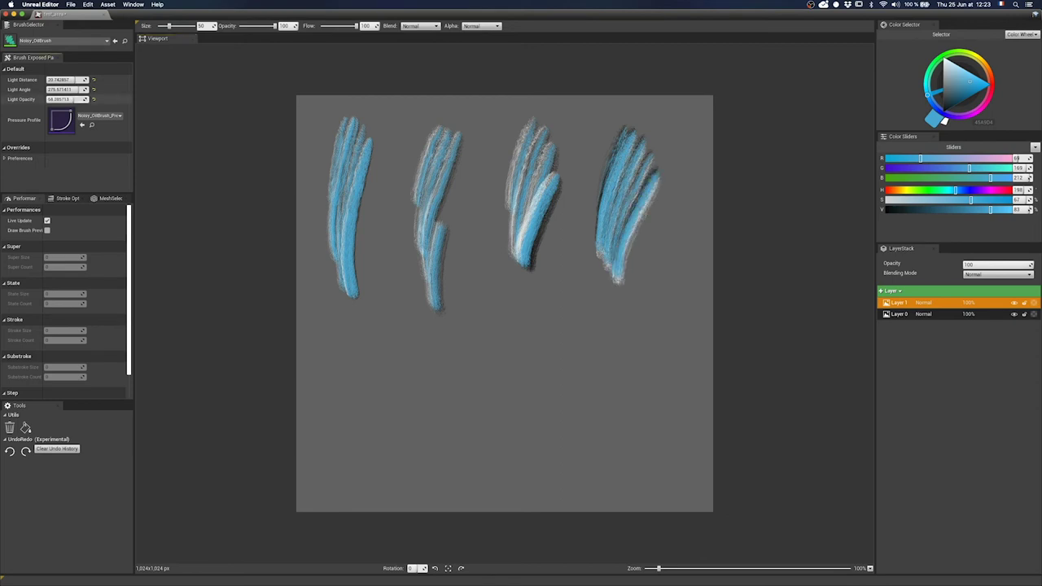
pyautogui.moveTo(367, 393)
pyautogui.mouseDown()
pyautogui.moveTo(484, 365)
pyautogui.moveTo(583, 399)
pyautogui.mouseUp()
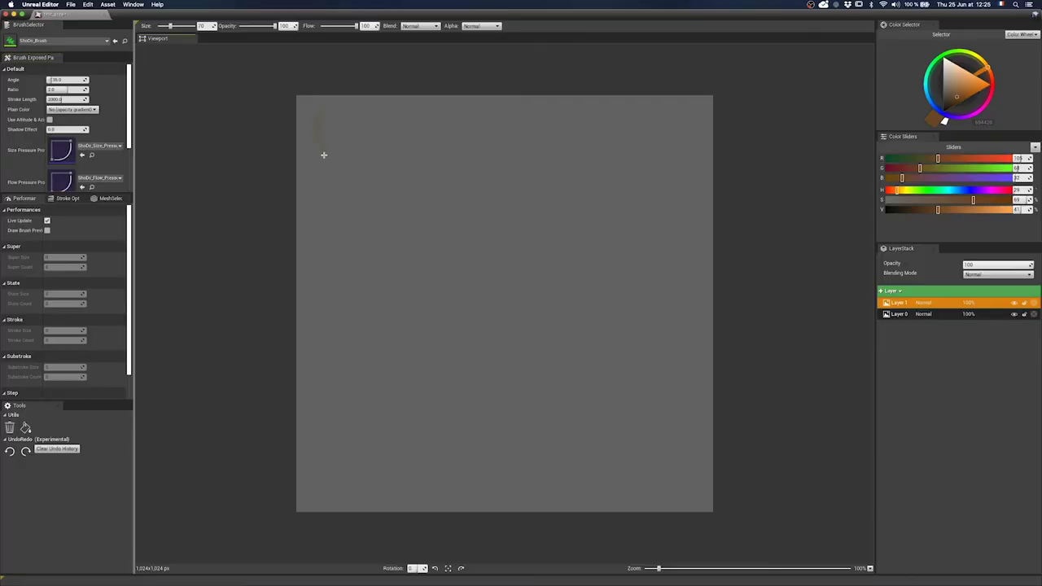
pyautogui.moveTo(326, 106); pyautogui.dragTo(334, 366)
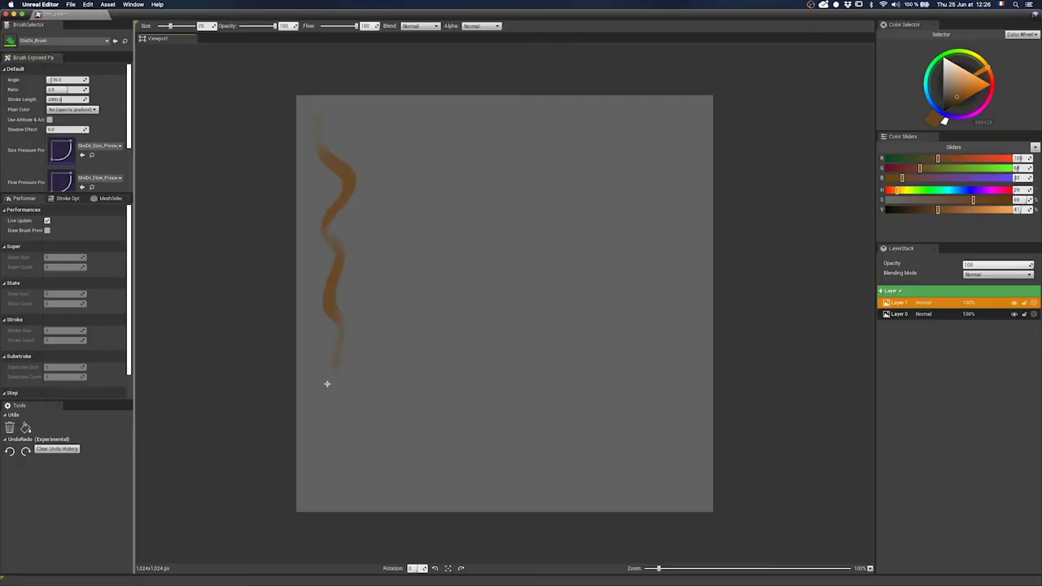
# Set Angle to about 0, change Ratio, and paint second and third brown wavy strokes
pyautogui.moveTo(65, 79); pyautogui.dragTo(78, 79)
pyautogui.moveTo(377, 118); pyautogui.dragTo(380, 364)
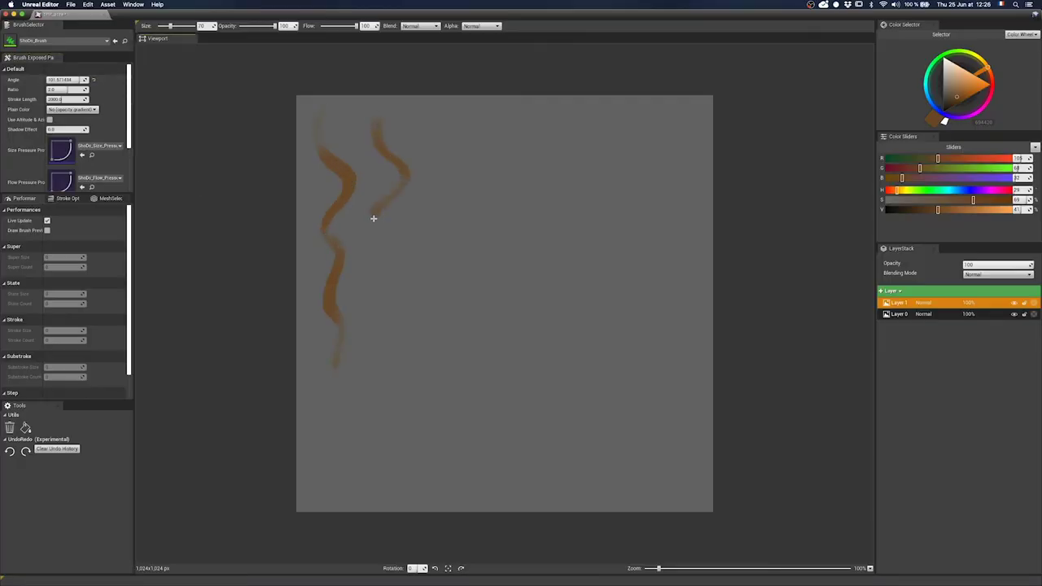
pyautogui.moveTo(65, 89); pyautogui.dragTo(75, 89)
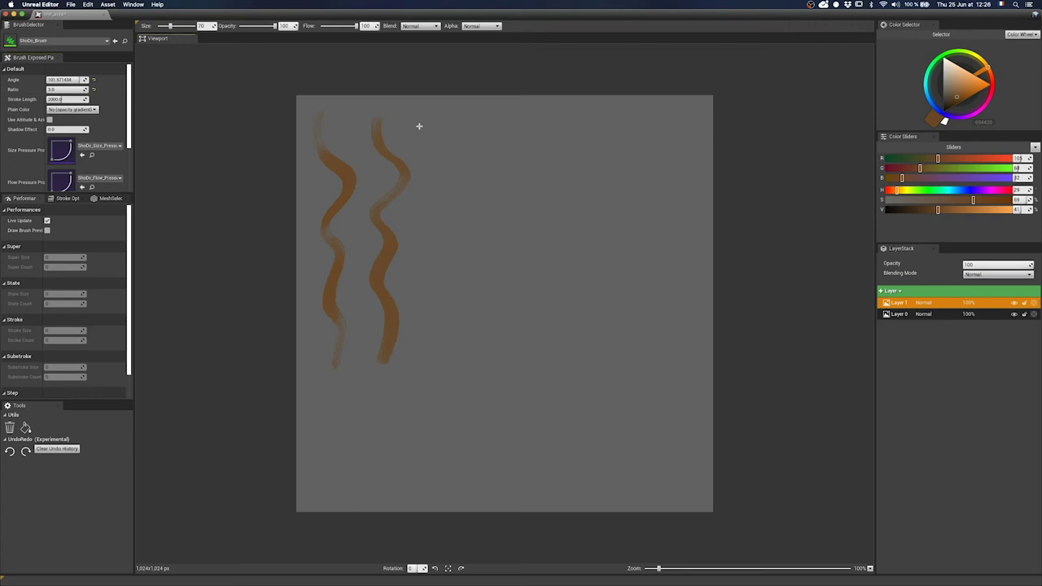
pyautogui.moveTo(419, 123); pyautogui.dragTo(443, 346)
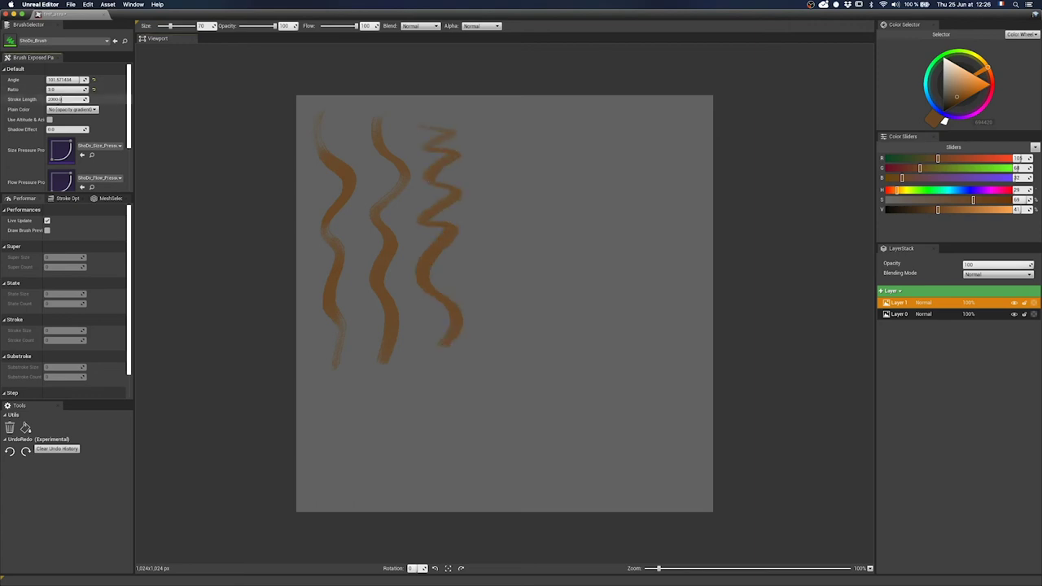
# Restore Stroke Length to 2000, turn Plain Color on, and paint a fourth stroke
pyautogui.click(95, 99)
pyautogui.click(72, 109)
pyautogui.click(65, 120)
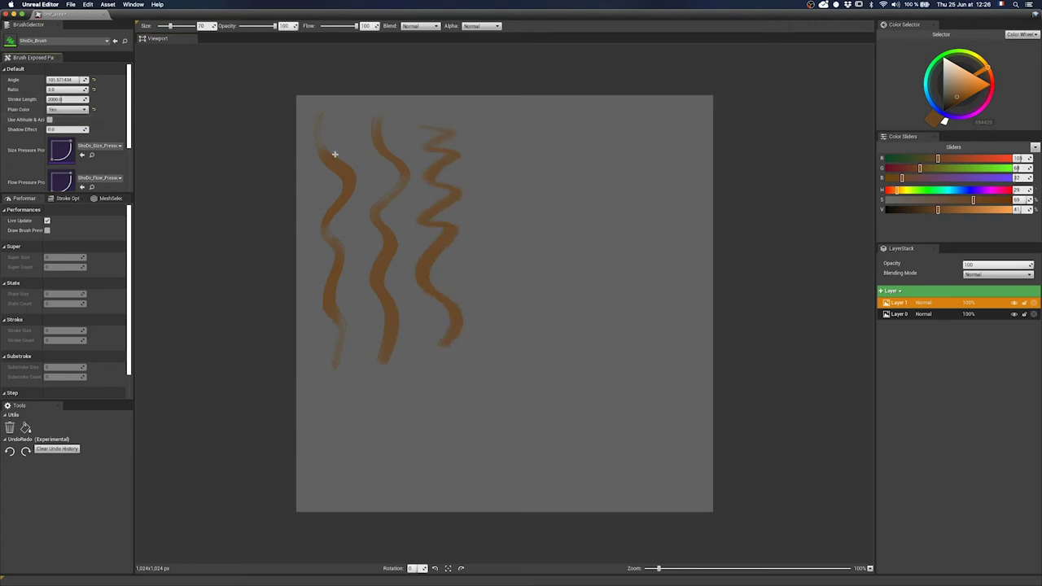
pyautogui.moveTo(488, 137); pyautogui.dragTo(517, 356)
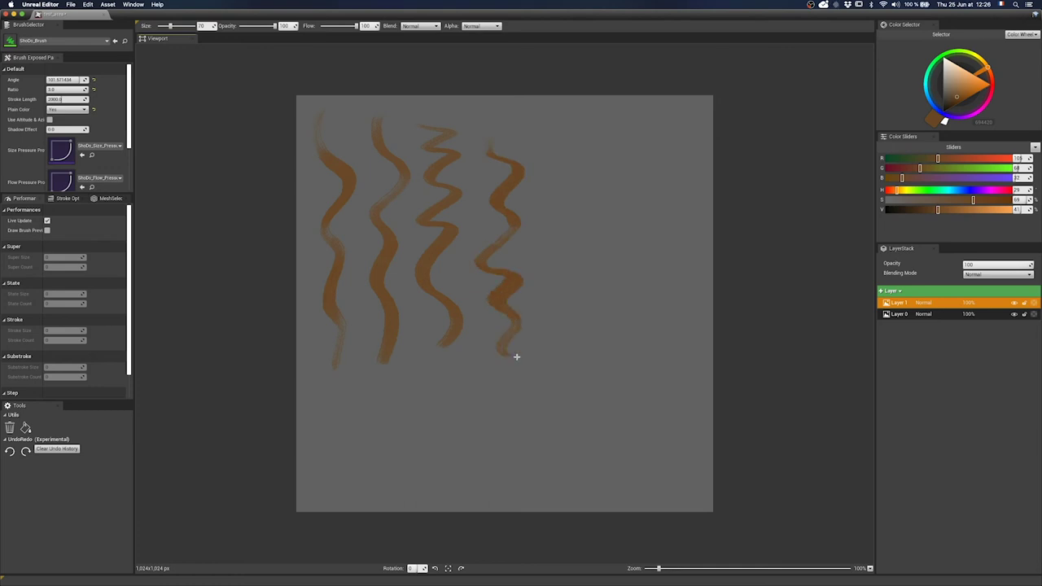
# Set Shadow Effect to 100 and paint shadowed strokes in plain colour, then opacity gradient
pyautogui.click(65, 129)
pyautogui.write('100')
pyautogui.press('Return')
pyautogui.moveTo(552, 151)
pyautogui.mouseDown()
pyautogui.moveTo(582, 217)
pyautogui.moveTo(575, 384)
pyautogui.mouseUp()
pyautogui.click(72, 109)
pyautogui.click(65, 119)
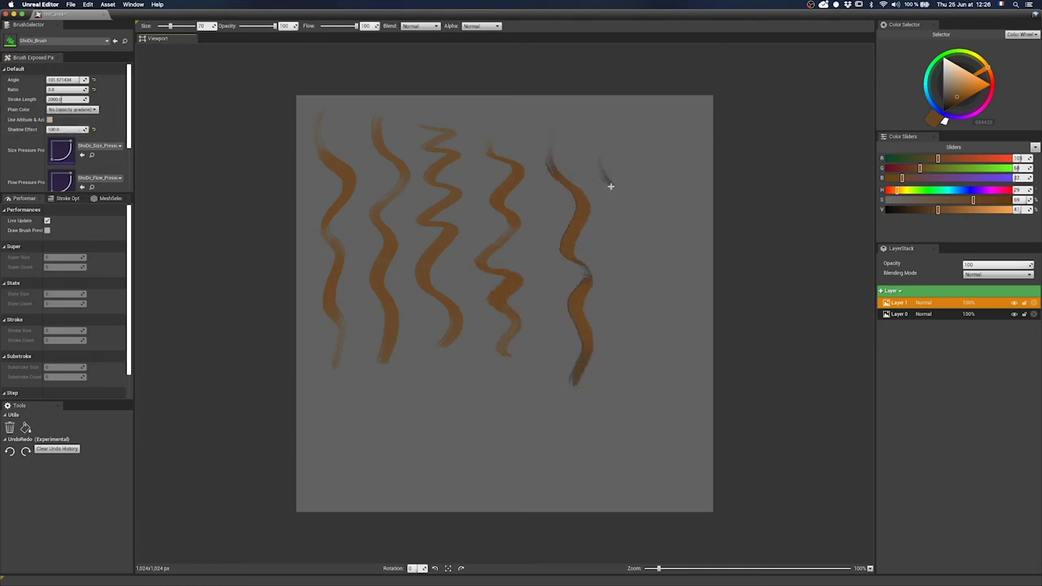
pyautogui.moveTo(611, 186)
pyautogui.mouseDown()
pyautogui.moveTo(644, 298)
pyautogui.moveTo(652, 444)
pyautogui.mouseUp()
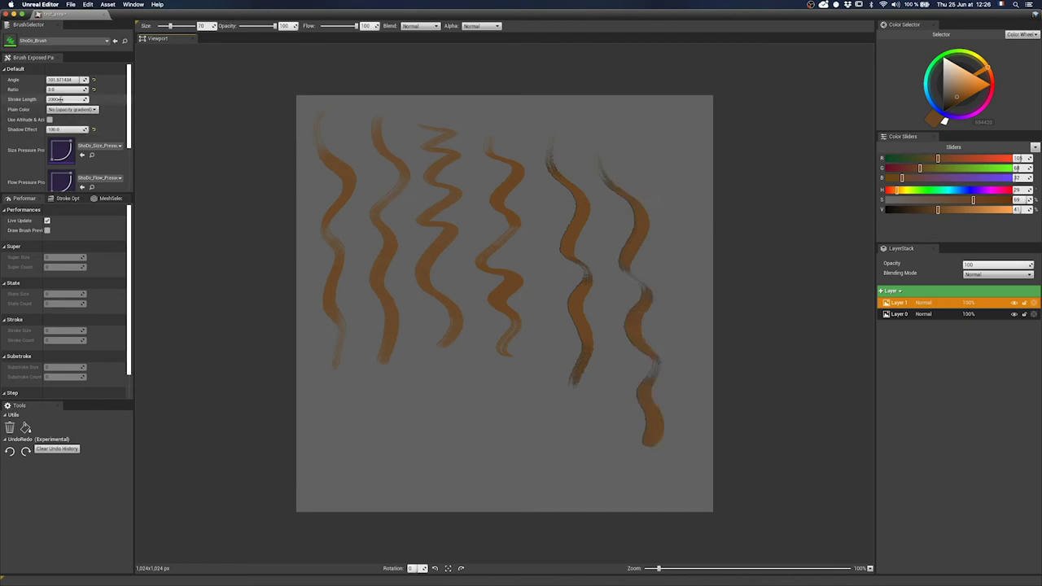
# Paint a short curved stroke with reduced Stroke Length, then a long curve at 2000
pyautogui.moveTo(60, 98); pyautogui.dragTo(33, 99)
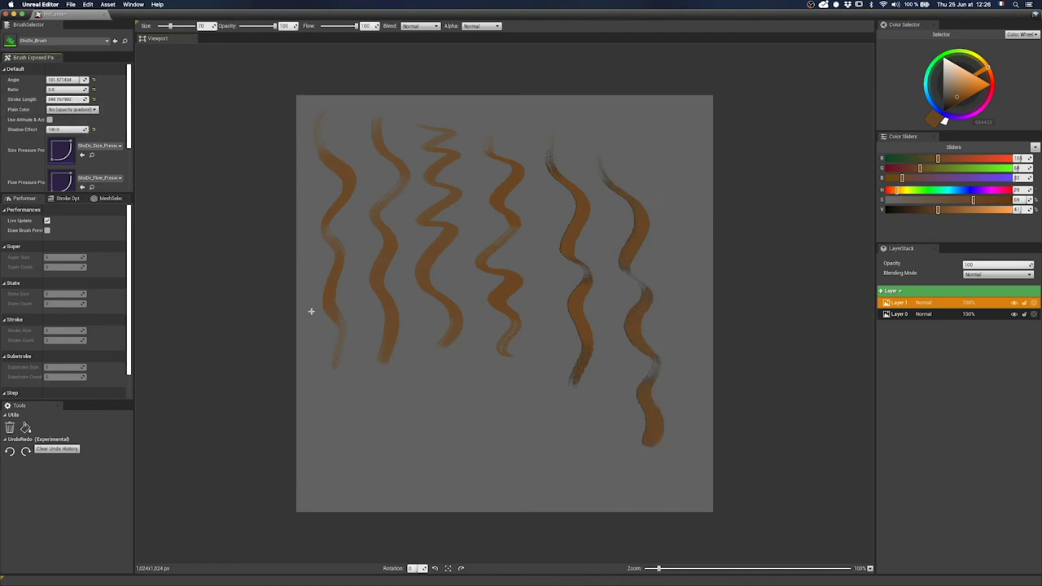
pyautogui.moveTo(310, 359); pyautogui.dragTo(509, 434)
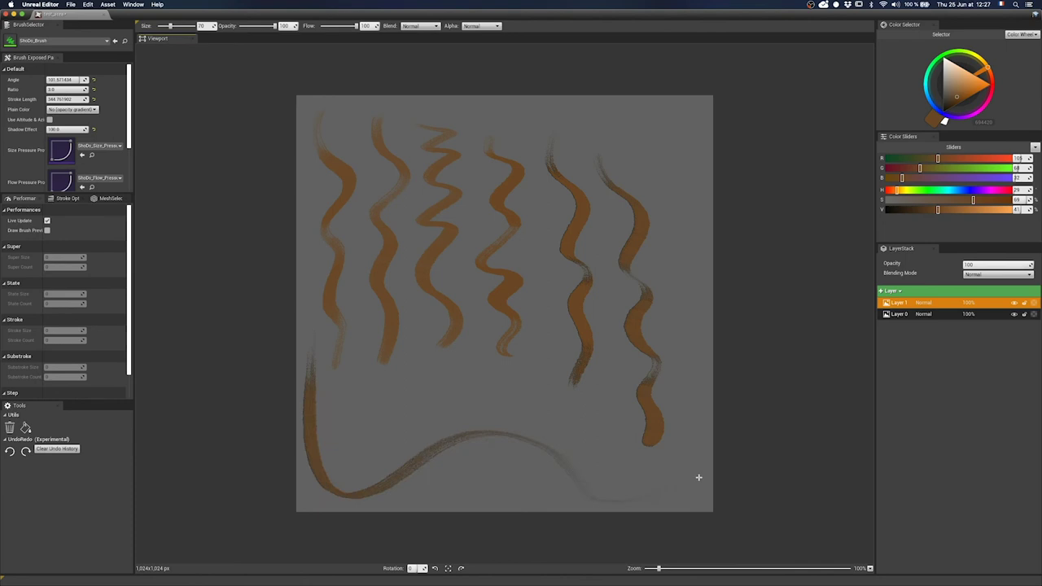
pyautogui.moveTo(65, 98); pyautogui.dragTo(122, 98)
pyautogui.moveTo(326, 371)
pyautogui.mouseDown()
pyautogui.moveTo(409, 423)
pyautogui.moveTo(658, 473)
pyautogui.moveTo(677, 158)
pyautogui.moveTo(386, 100)
pyautogui.moveTo(312, 293)
pyautogui.moveTo(557, 386)
pyautogui.moveTo(617, 204)
pyautogui.moveTo(416, 351)
pyautogui.mouseUp()
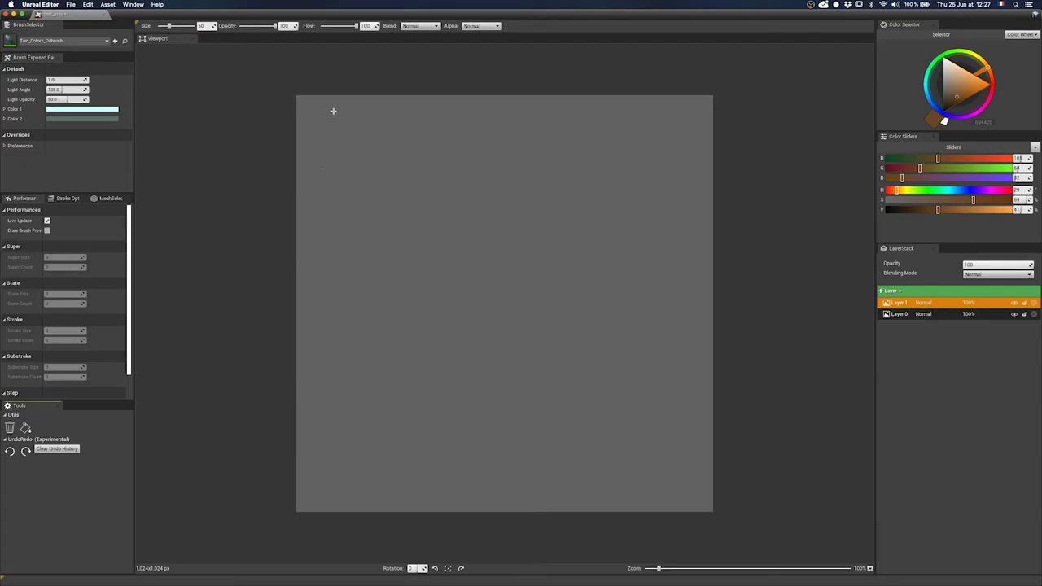
# Paint two teal Two Colors wavy strokes, then a third with light distance lowered to 1
pyautogui.moveTo(333, 109); pyautogui.dragTo(321, 322)
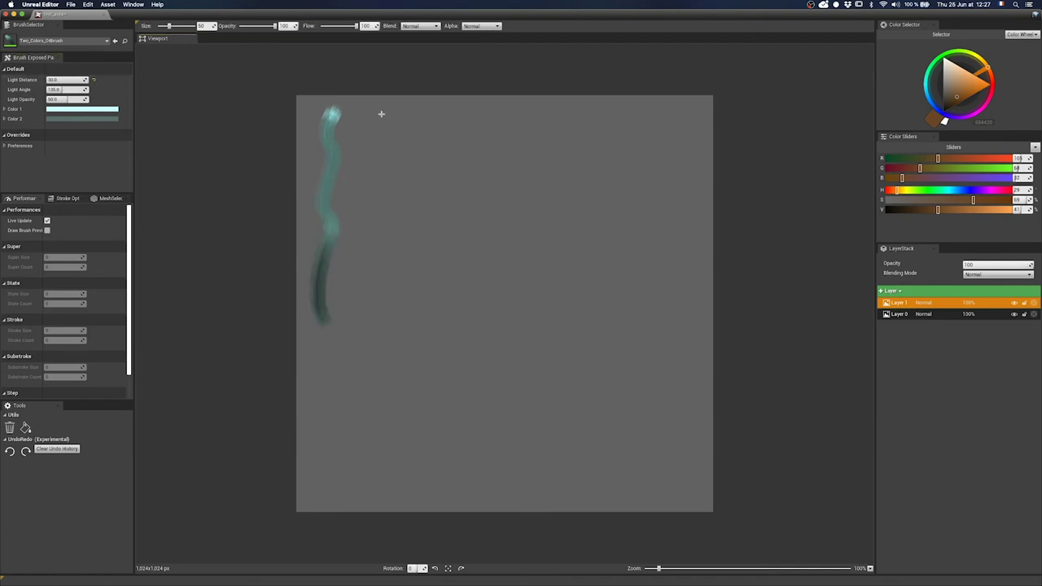
pyautogui.moveTo(380, 112)
pyautogui.mouseDown()
pyautogui.moveTo(363, 268)
pyautogui.moveTo(408, 291)
pyautogui.moveTo(411, 329)
pyautogui.mouseUp()
pyautogui.moveTo(82, 79); pyautogui.dragTo(49, 79)
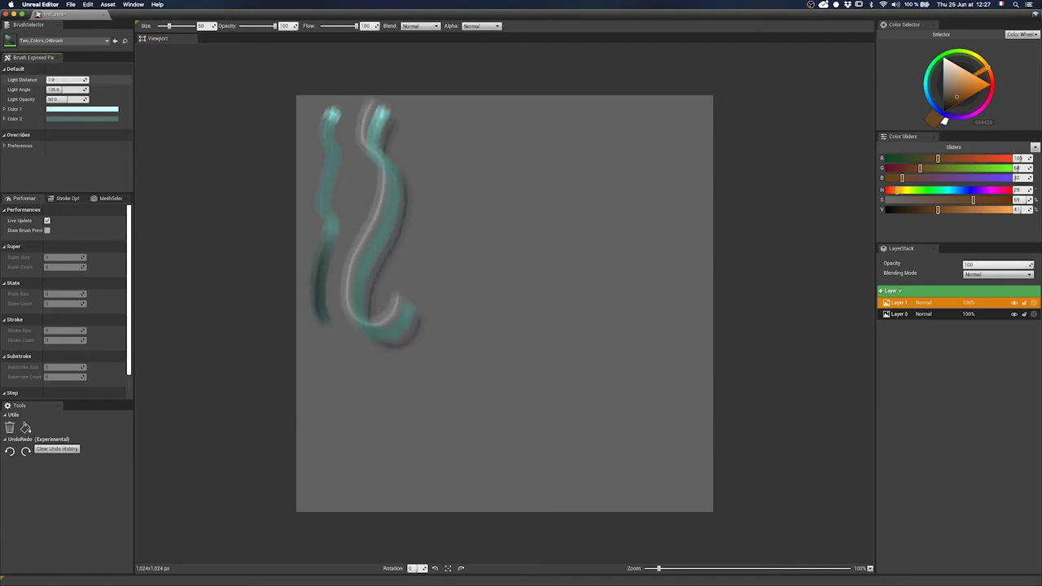
pyautogui.moveTo(438, 110)
pyautogui.mouseDown()
pyautogui.moveTo(447, 175)
pyautogui.moveTo(435, 345)
pyautogui.moveTo(476, 359)
pyautogui.mouseUp()
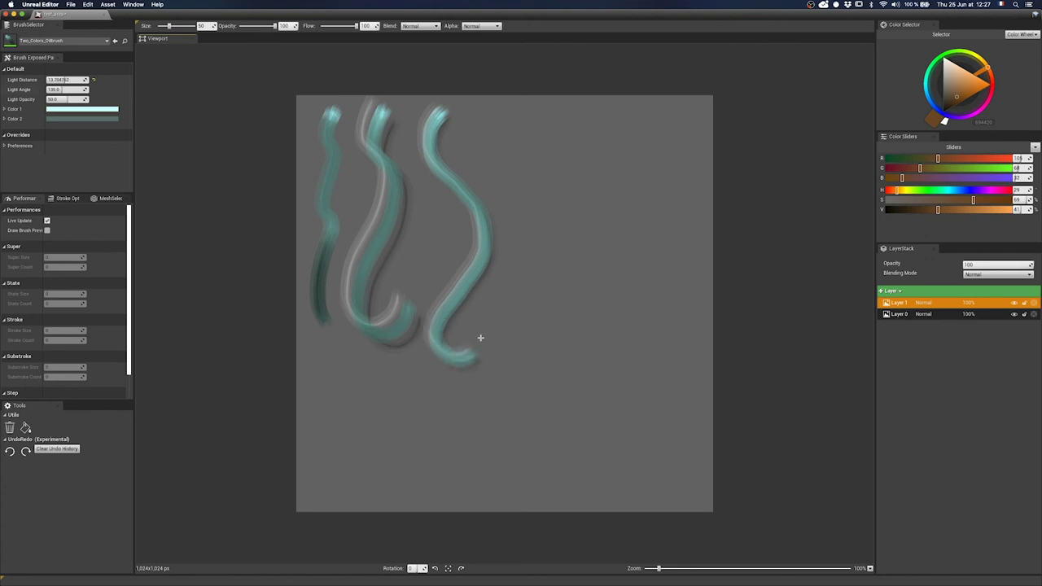
# Paint two more teal wavy strokes, then a sixth with light opacity raised to 100
pyautogui.moveTo(508, 110)
pyautogui.mouseDown()
pyautogui.moveTo(563, 335)
pyautogui.moveTo(553, 356)
pyautogui.mouseUp()
pyautogui.moveTo(577, 122)
pyautogui.mouseDown()
pyautogui.moveTo(596, 279)
pyautogui.moveTo(619, 348)
pyautogui.mouseUp()
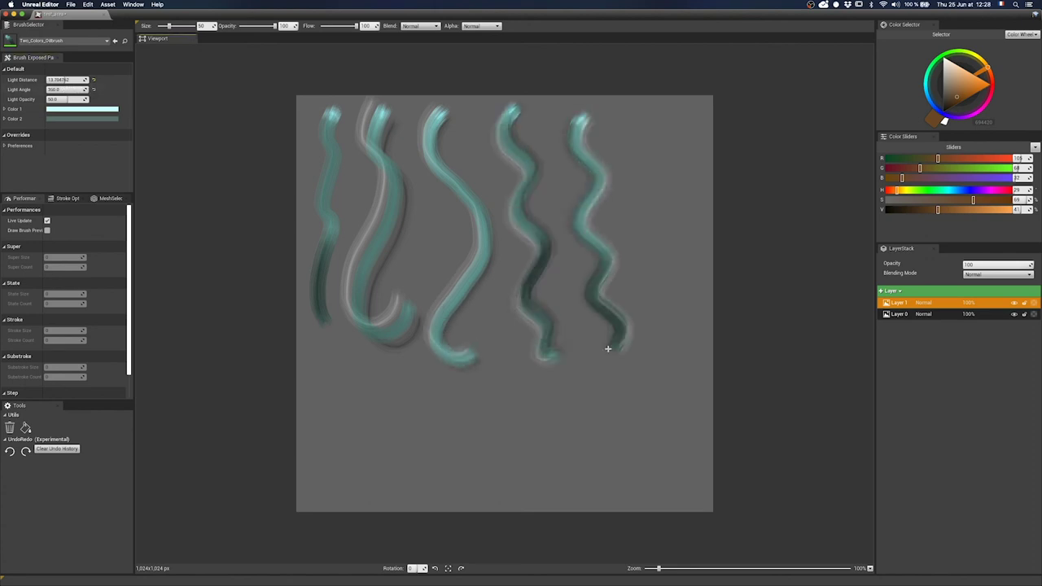
pyautogui.moveTo(78, 99); pyautogui.dragTo(122, 99)
pyautogui.moveTo(629, 114)
pyautogui.mouseDown()
pyautogui.moveTo(663, 212)
pyautogui.moveTo(677, 334)
pyautogui.mouseUp()
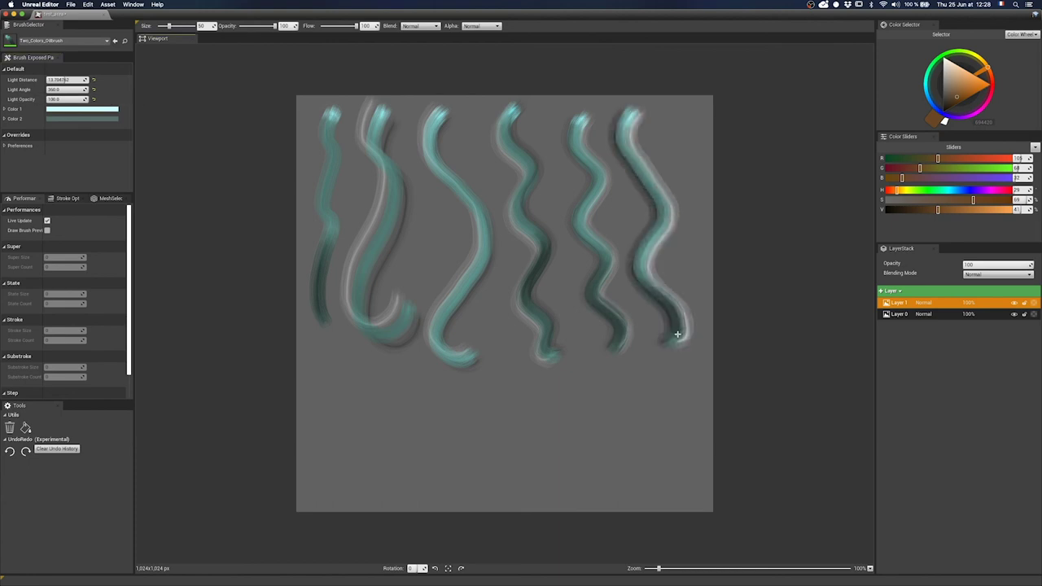